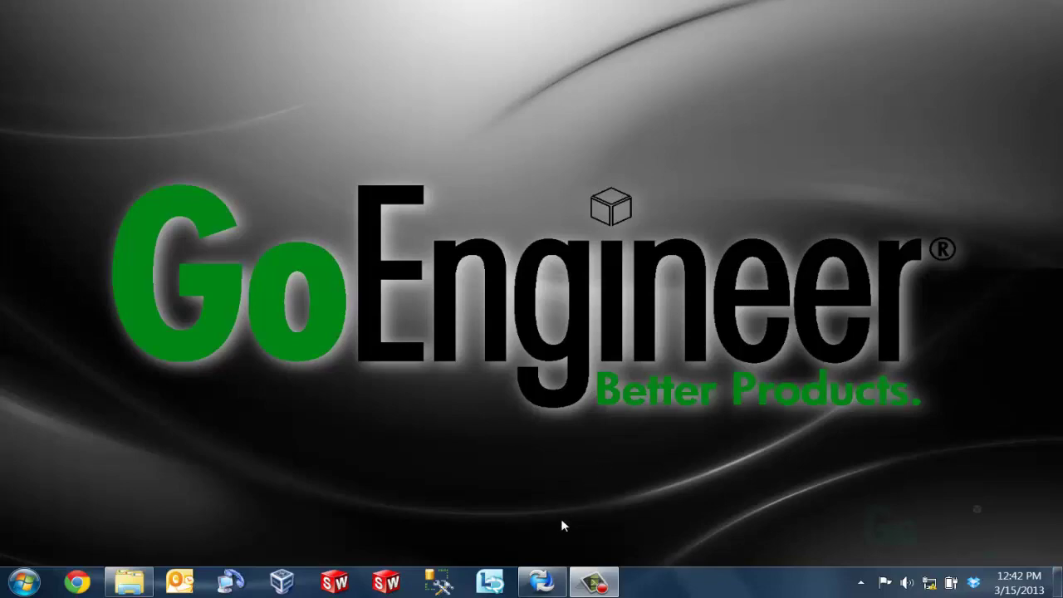
Step: Open the Settings dialog for Users in the HolmatroDemo vault
click(542, 581)
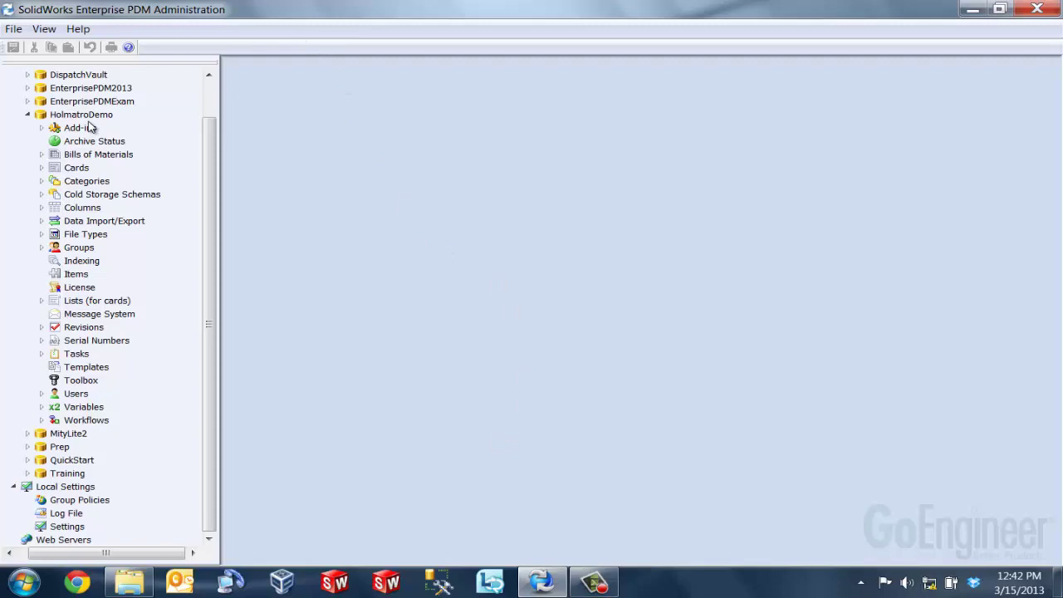
right_click(75, 394)
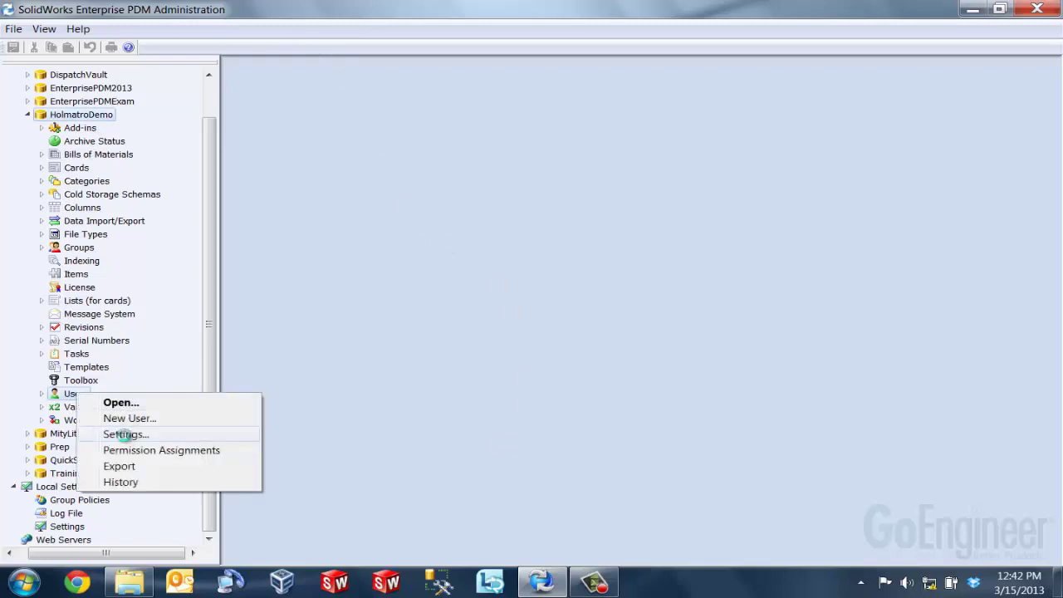
click(125, 435)
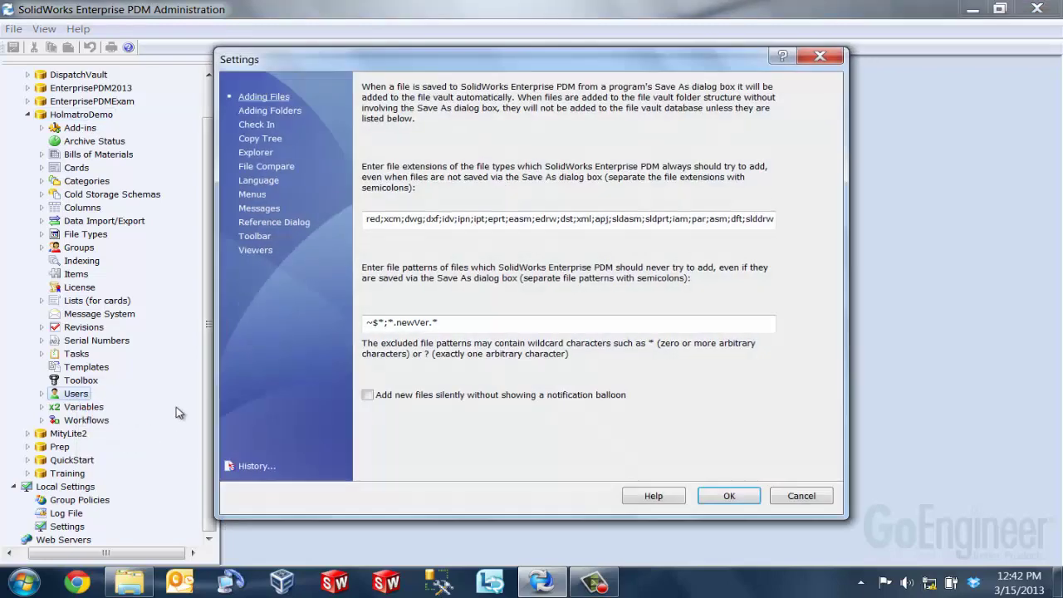
Step: Go to the File Compare page and review the pdf entry's Revu.exe compare program path
click(275, 168)
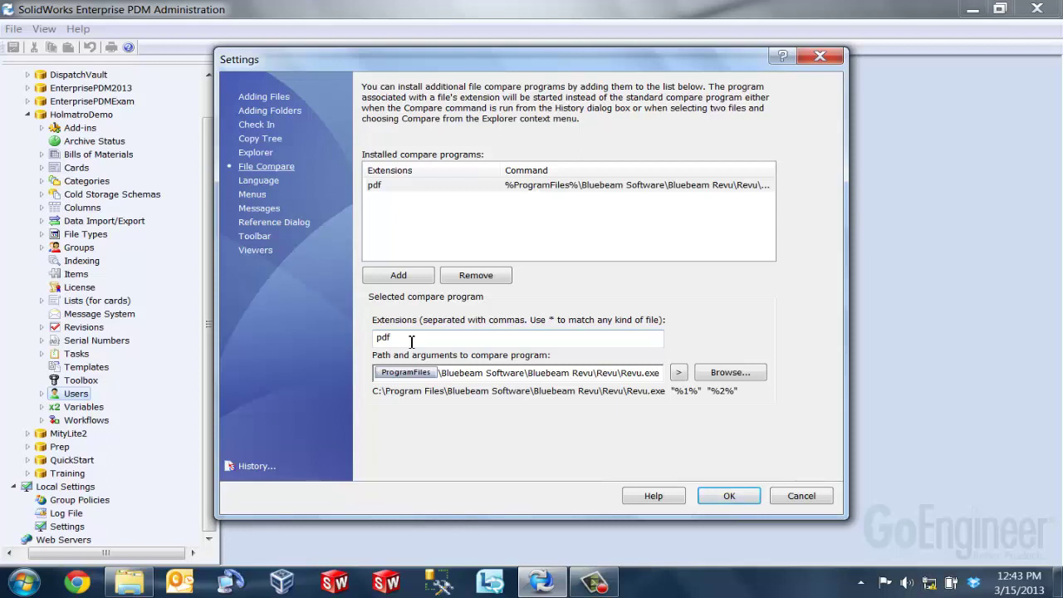
drag(411, 342, 365, 340)
click(504, 339)
Step: Insert a file argument so the pdf command ends with "%1%" "%2%", then accept the settings
click(681, 375)
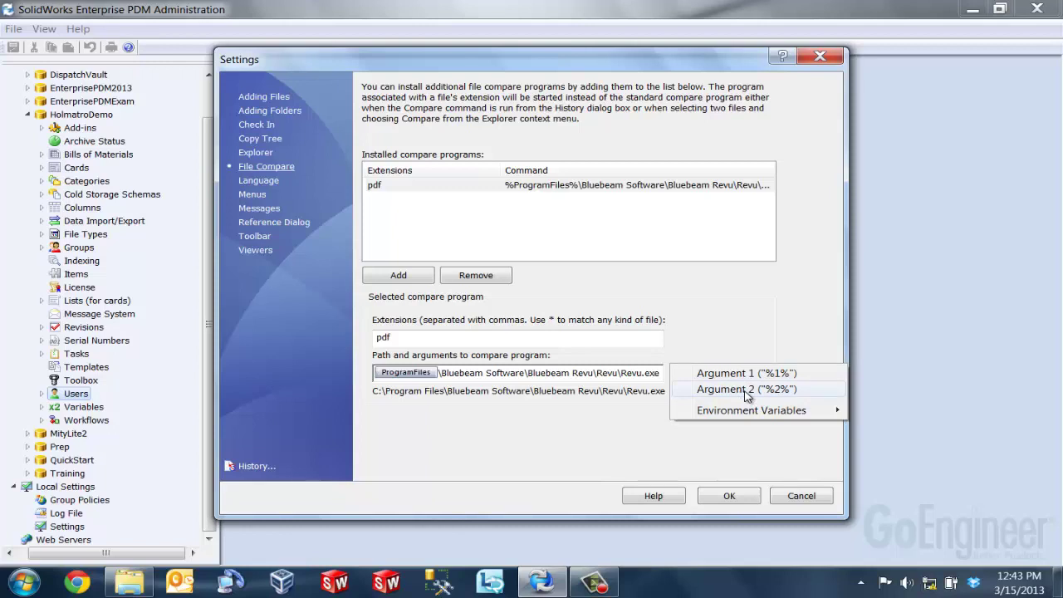
click(652, 374)
key(Right)
key(Right)
key(Right)
key(Right)
key(Right)
key(Right)
key(Right)
key(Right)
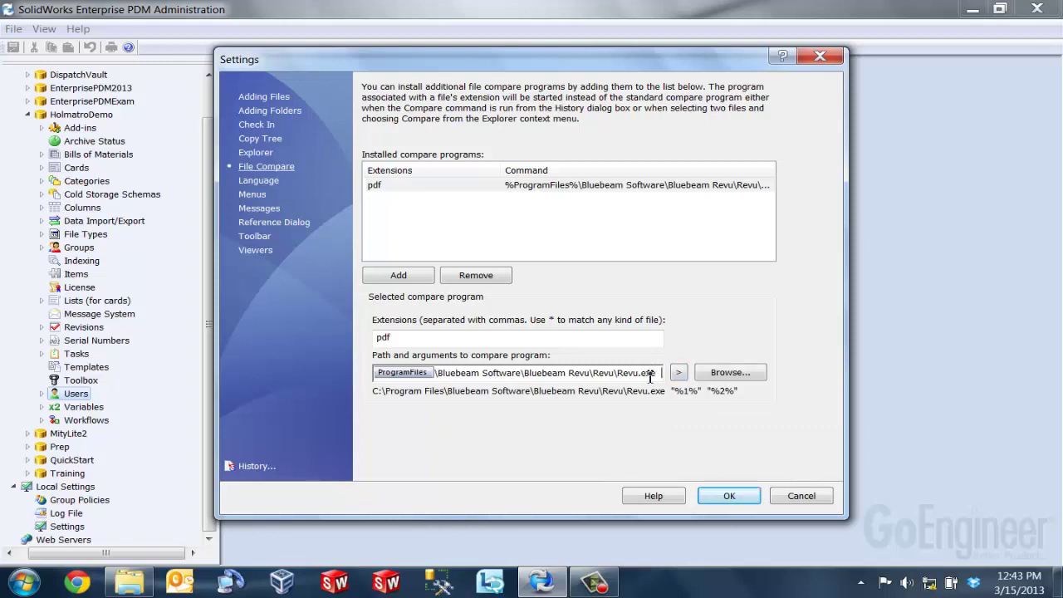
key(Right)
key(Right)
key(Right)
key(Right)
key(Right)
key(Right)
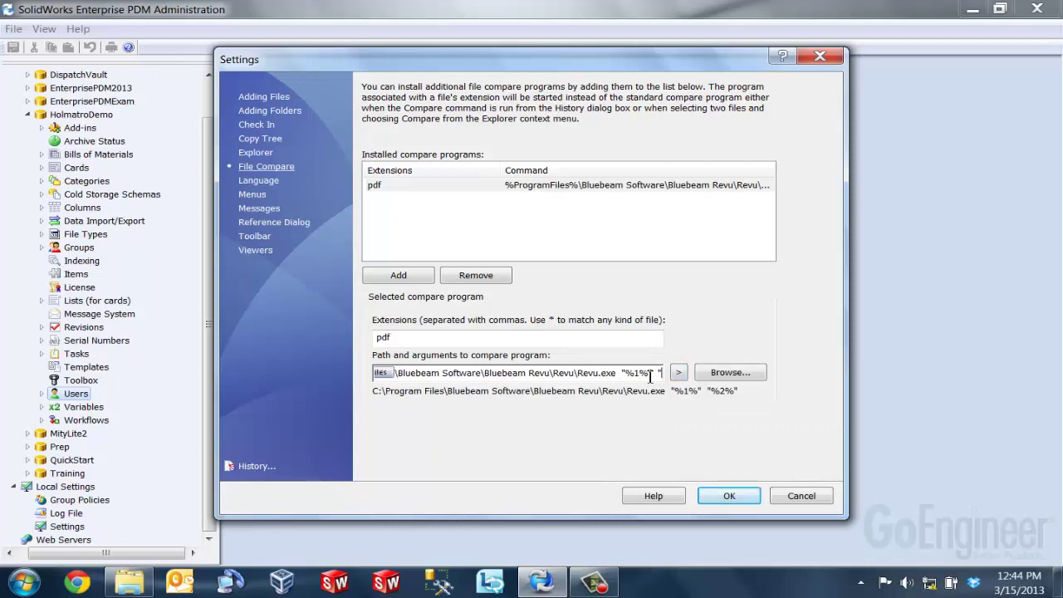
key(Right)
key(Right)
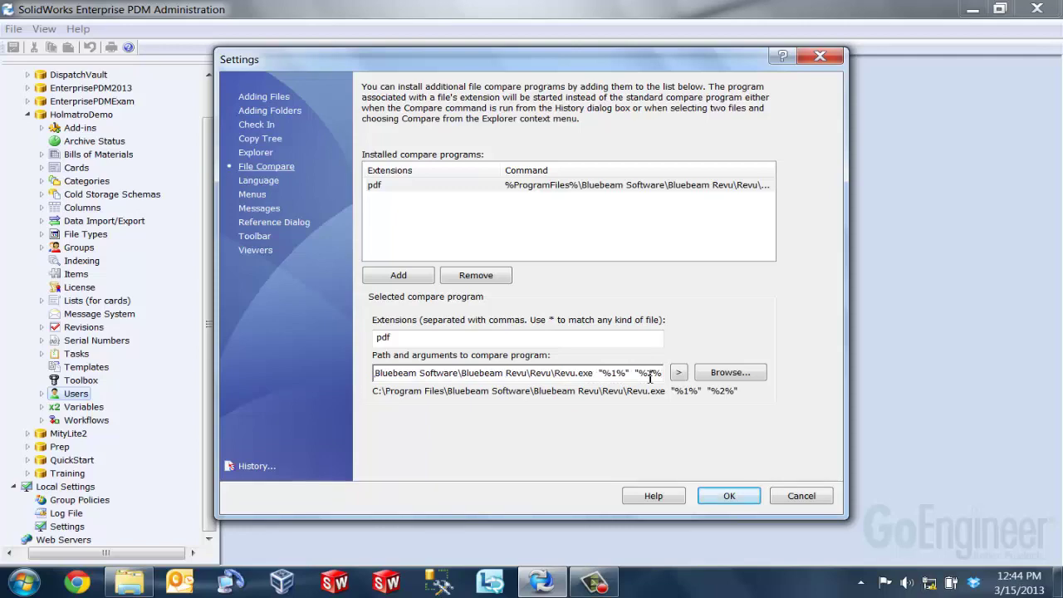
click(729, 497)
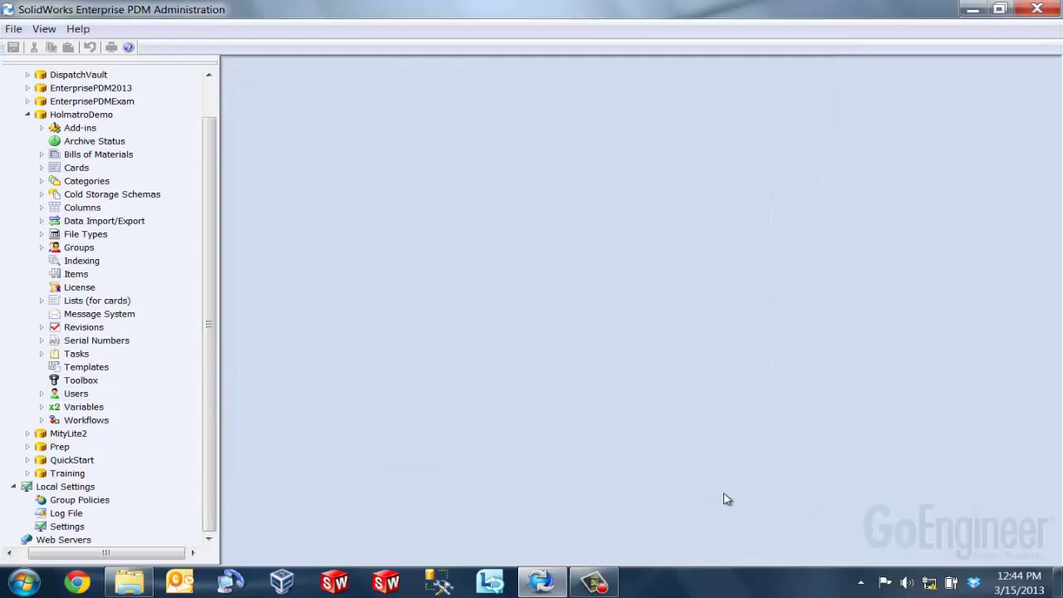
Step: Minimize the administration window and restore the HolmatroDemo vault folder in Explorer
click(965, 13)
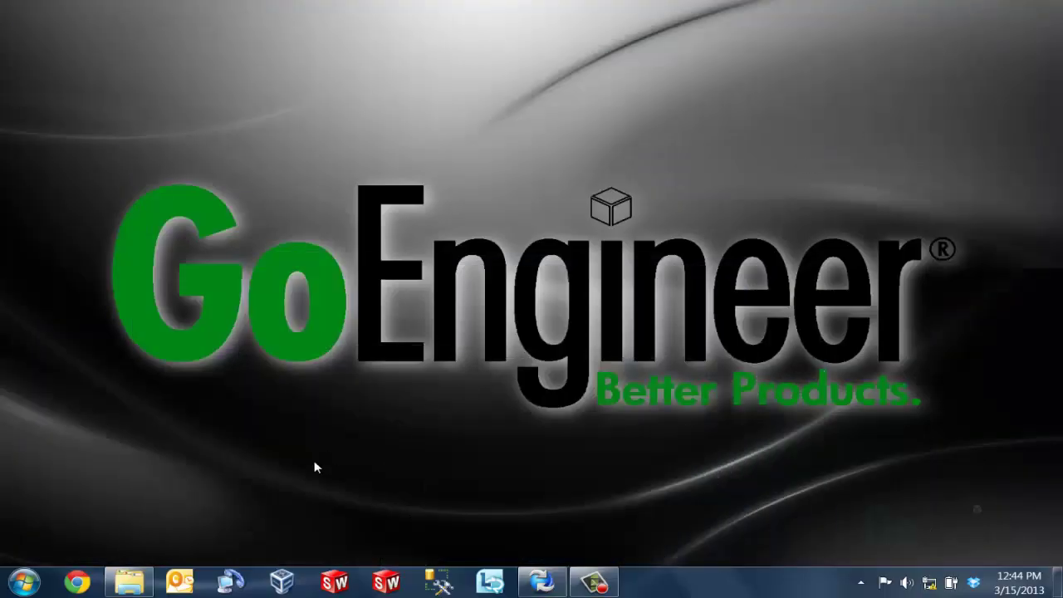
click(135, 581)
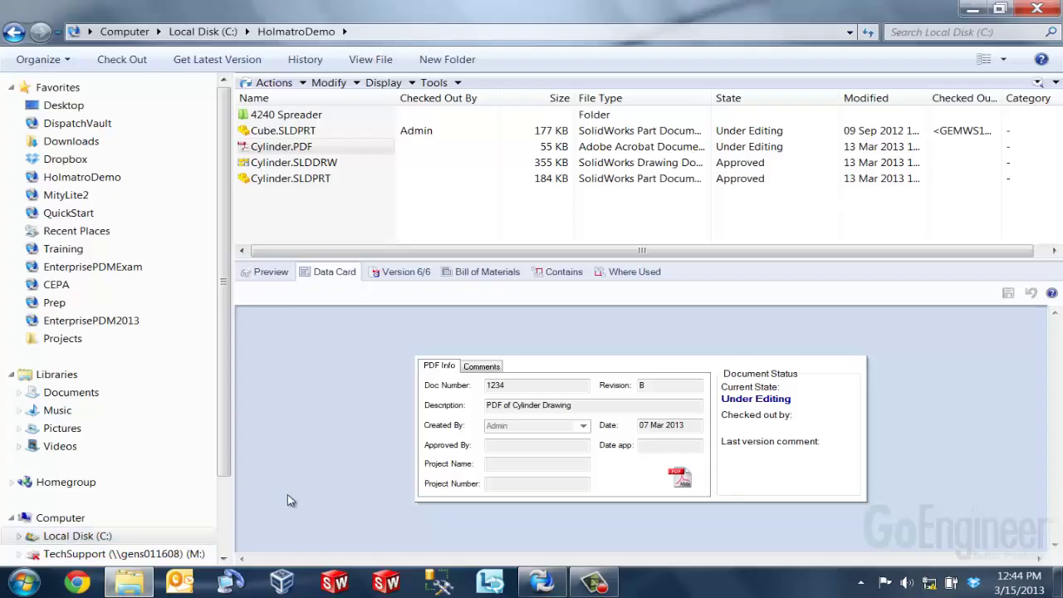
Step: From Cylinder.PDF's history, compare version 4 (Rev A check-in) with the latest version
right_click(265, 149)
click(308, 384)
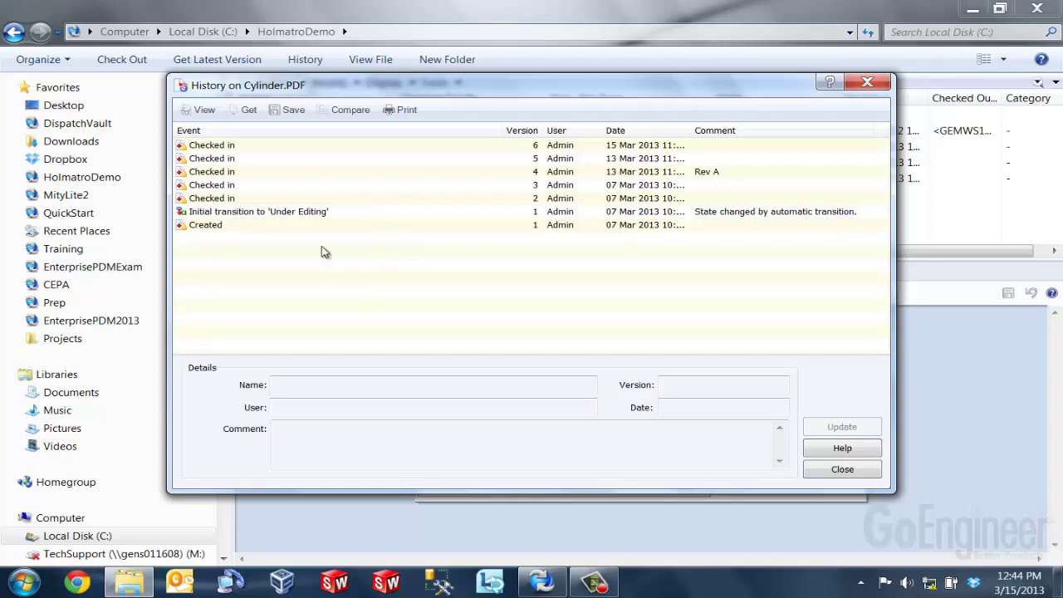
click(215, 176)
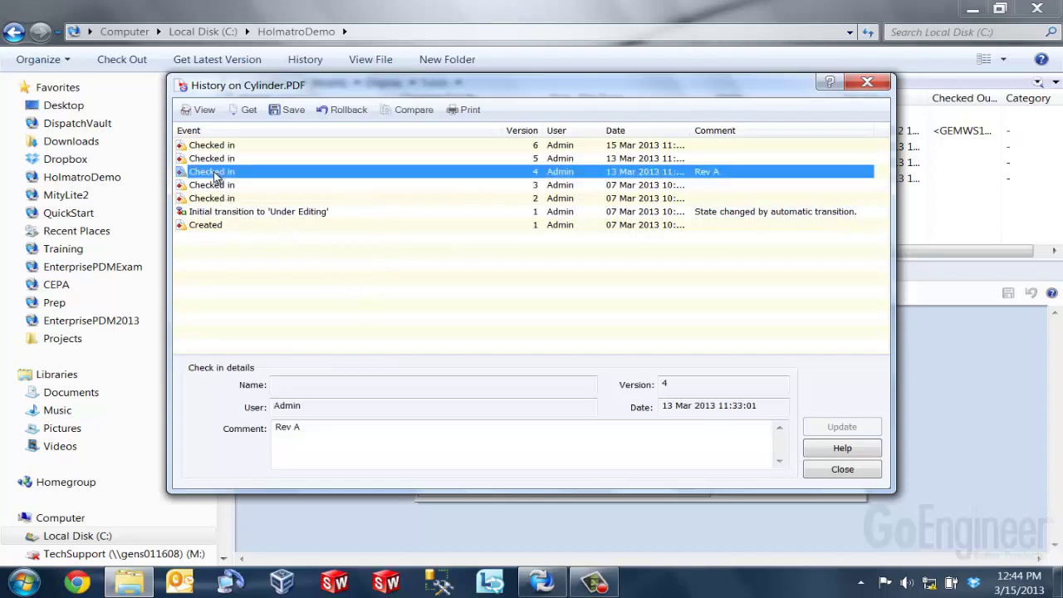
click(415, 109)
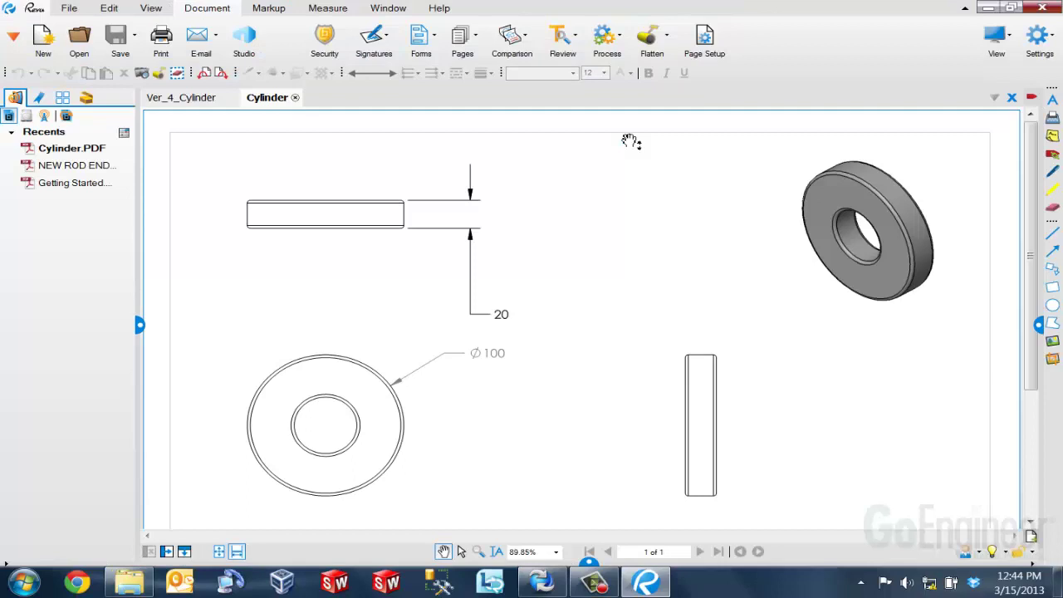
Step: View the Ver_4_Cylinder drawing, then return to the current Cylinder drawing
click(204, 100)
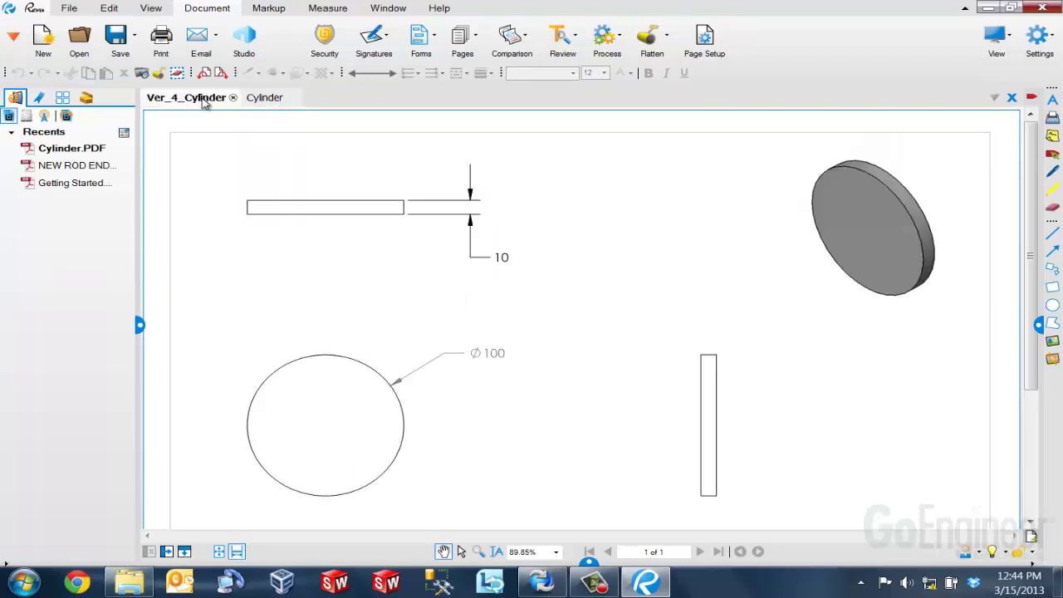
click(257, 99)
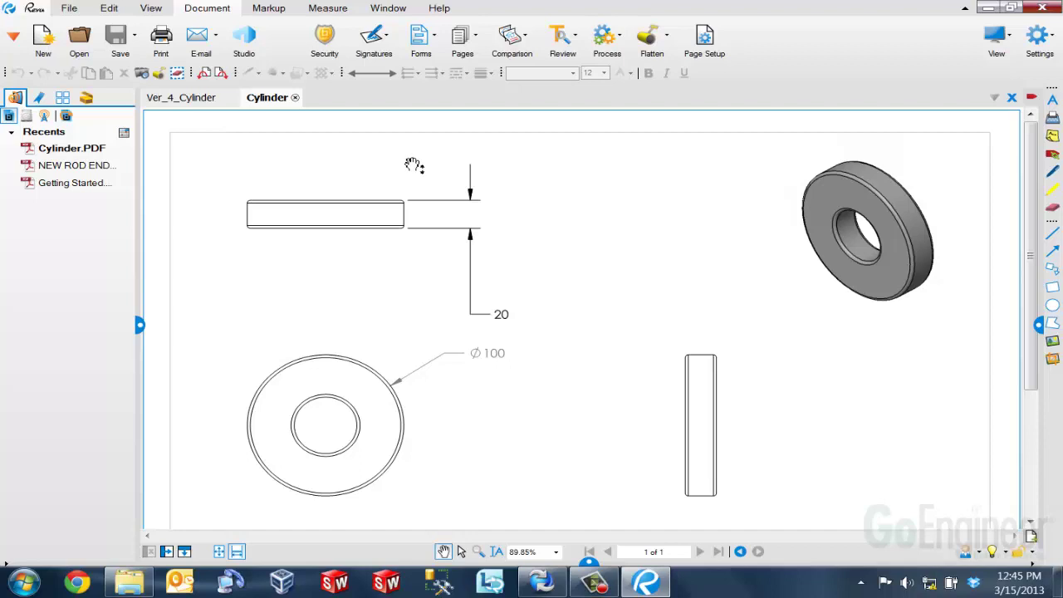
Step: Run Comparison > Compare Documents on the two Cylinder drawings in split-screen view
click(525, 37)
click(540, 58)
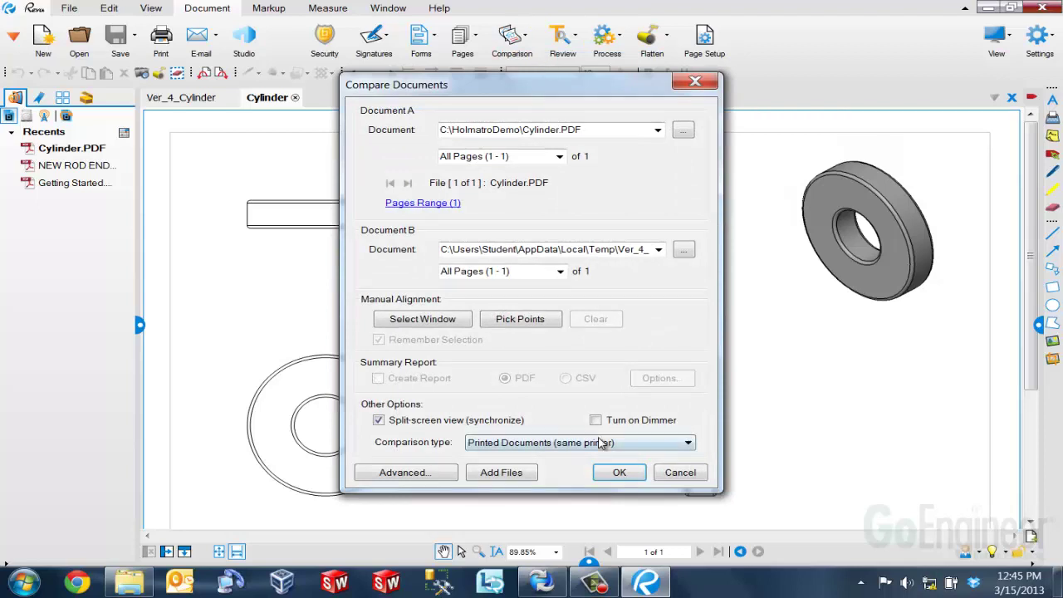
click(618, 472)
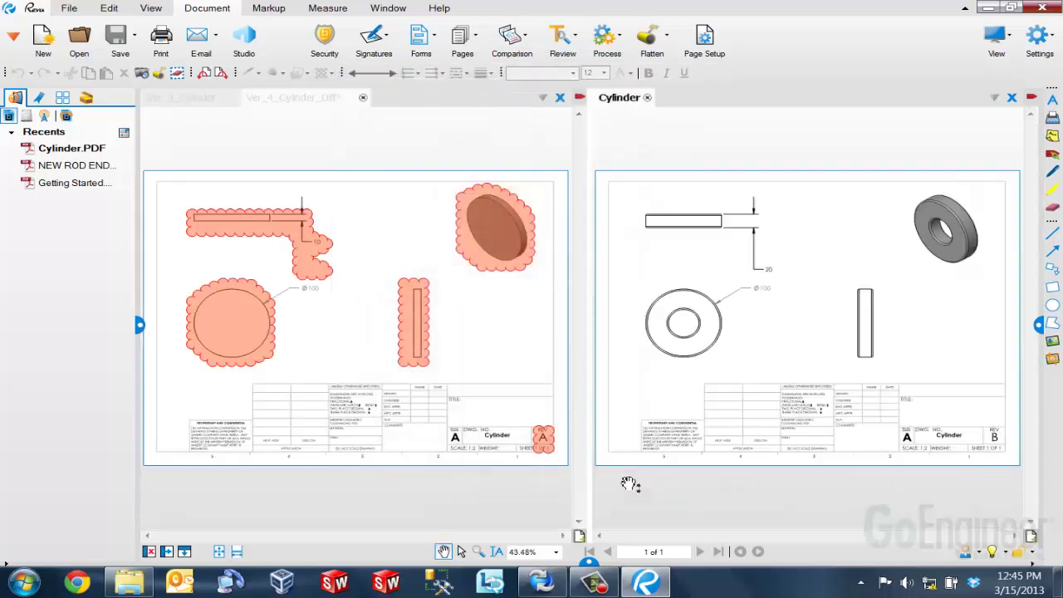